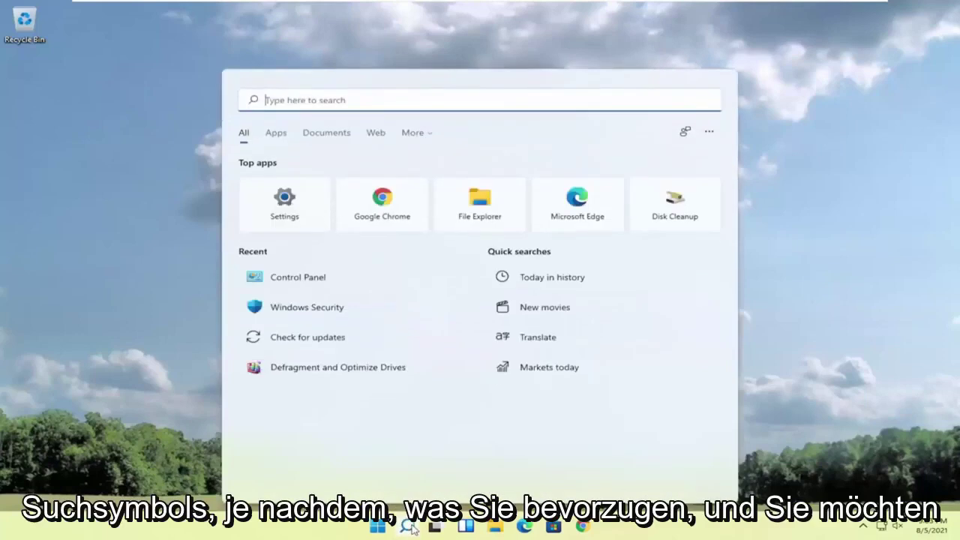
# Step: Search Windows for "services", open the Services app and move its window toward the middle of the desktop
pyautogui.write('services')
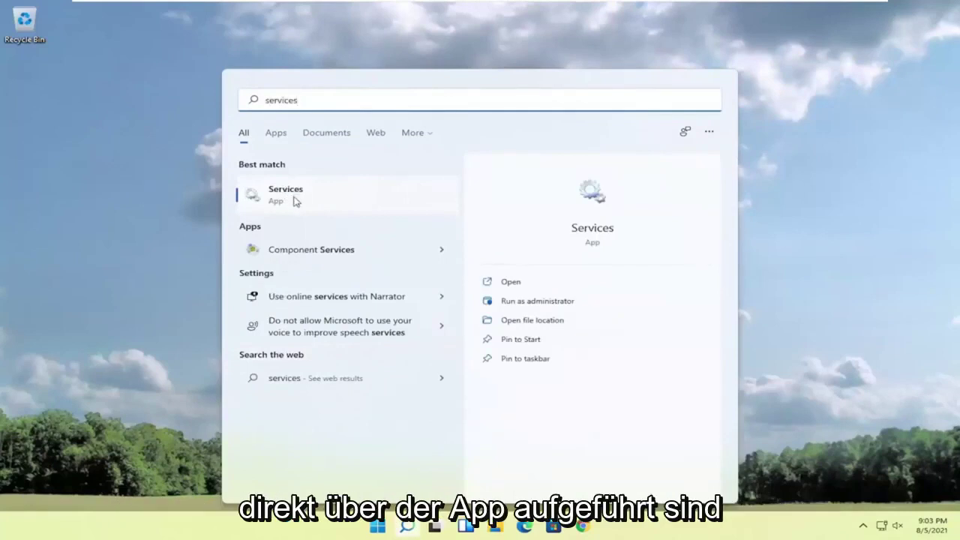
pyautogui.click(296, 200)
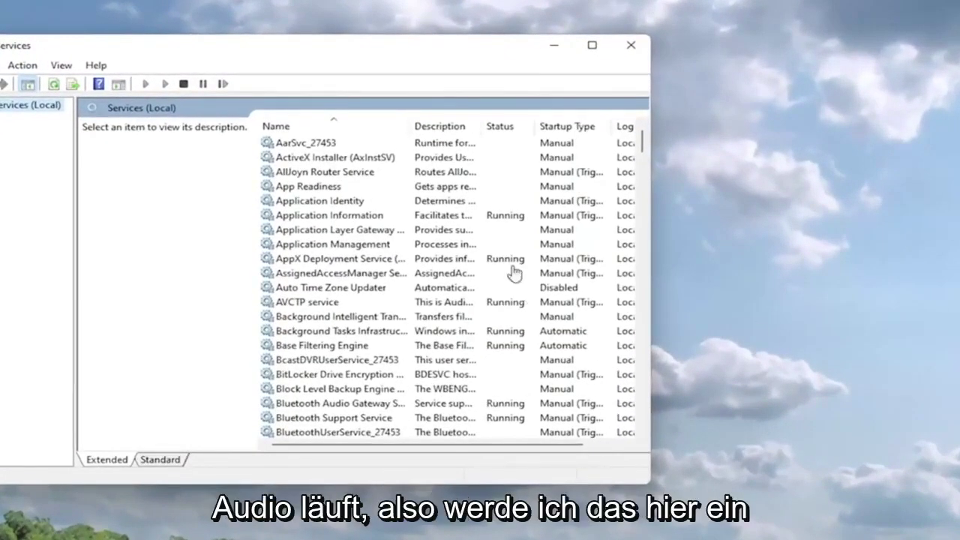
pyautogui.moveTo(495, 51); pyautogui.dragTo(664, 50)
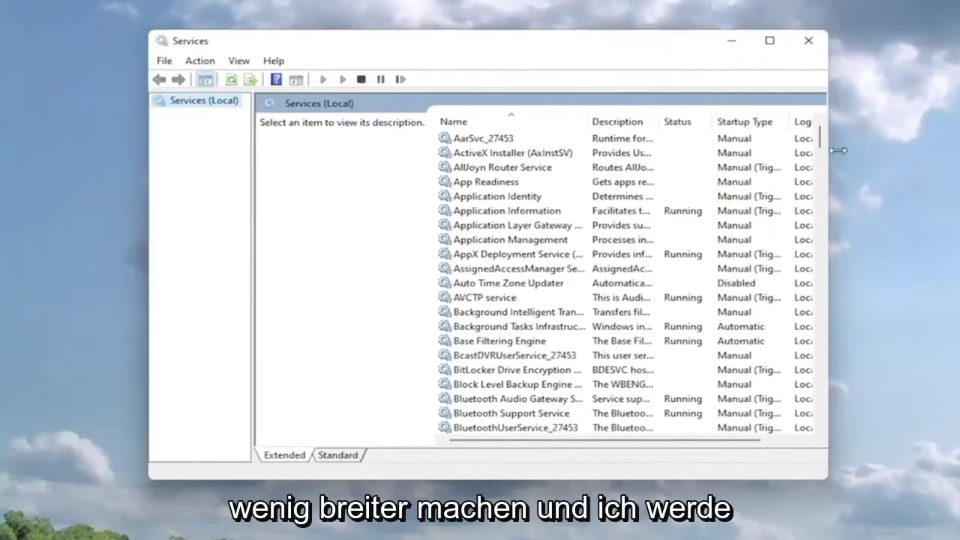
# Step: Locate the Windows Audio service in the services list and open its properties
pyautogui.moveTo(821, 139); pyautogui.dragTo(823, 381)
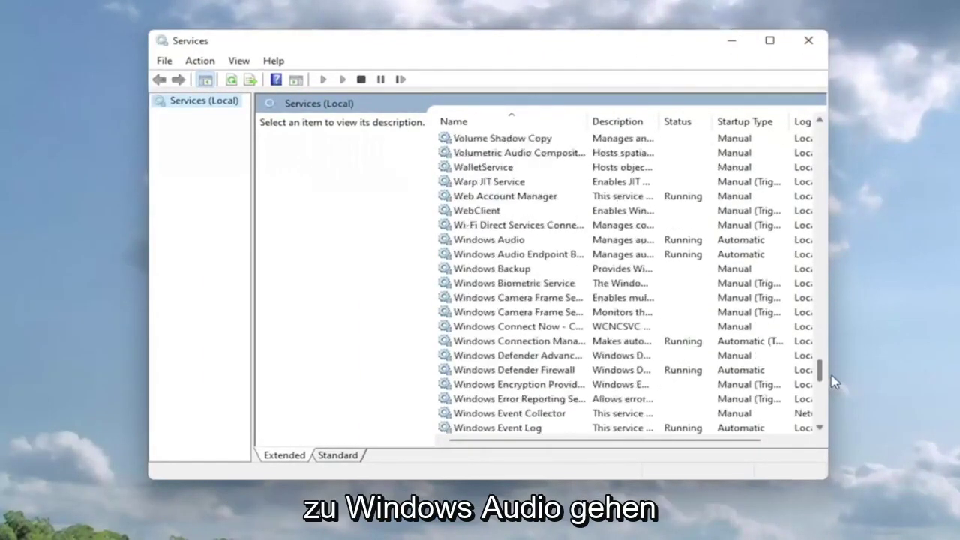
pyautogui.scroll(7, 643, 339)
pyautogui.scroll(-7, 568, 323)
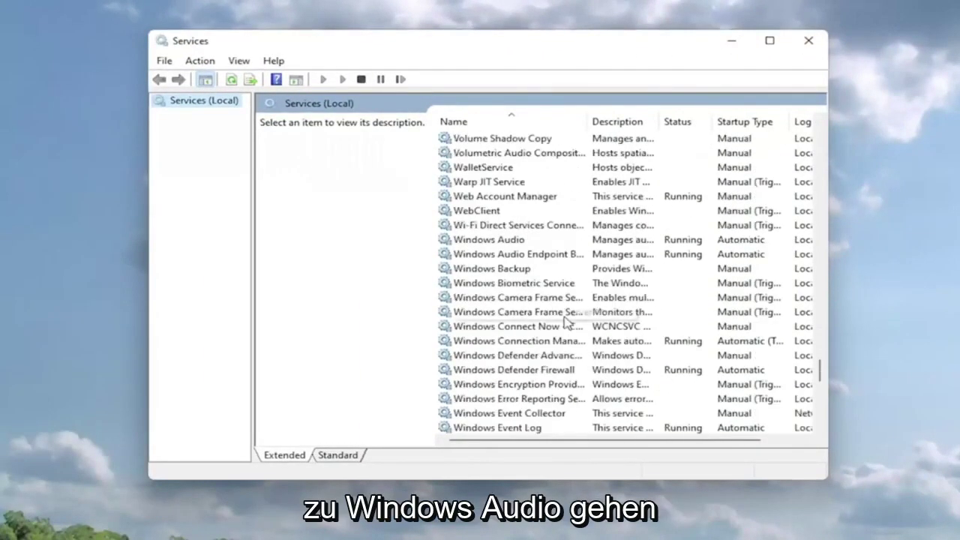
pyautogui.click(495, 255)
pyautogui.doubleClick(493, 241)
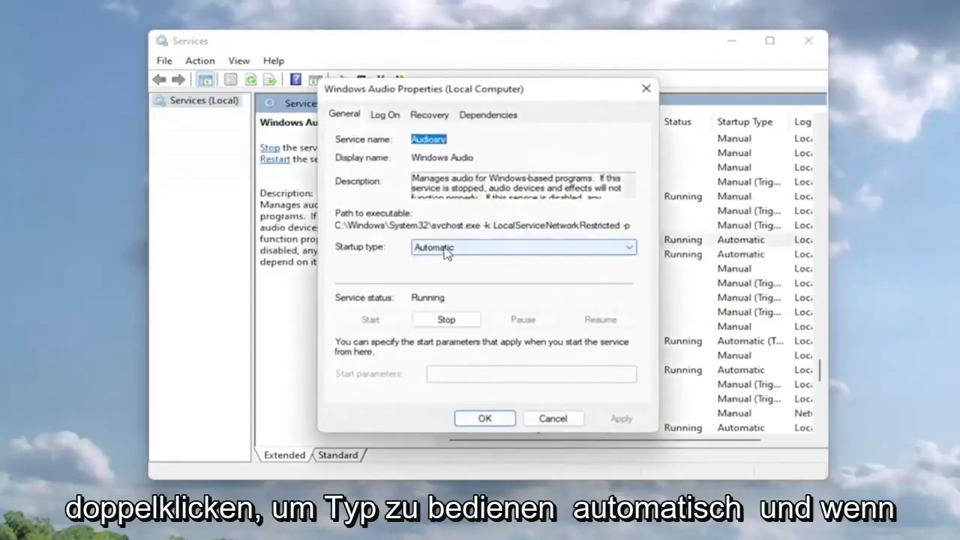
# Step: Set the Windows Audio service's startup type to Automatic, apply the setting and close its properties
pyautogui.click(445, 249)
pyautogui.click(441, 280)
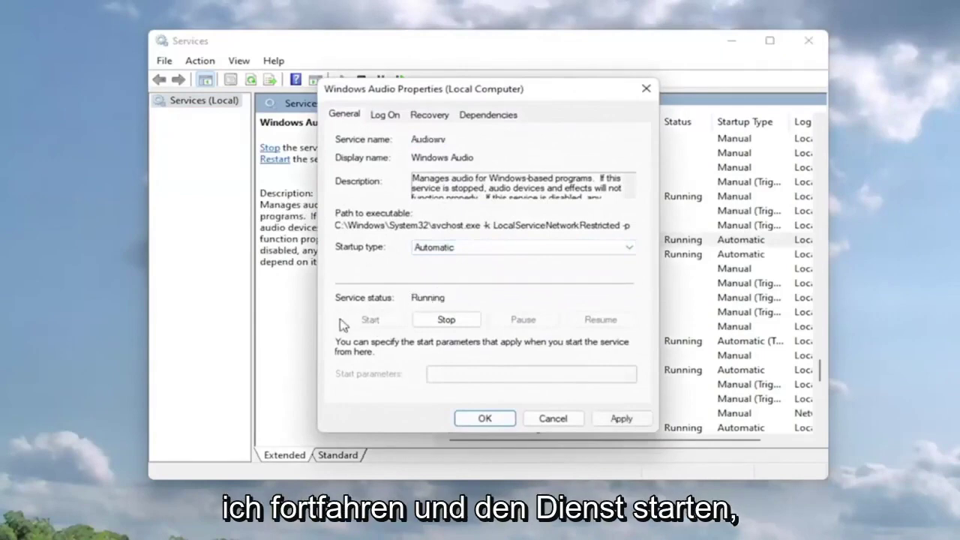
pyautogui.click(629, 420)
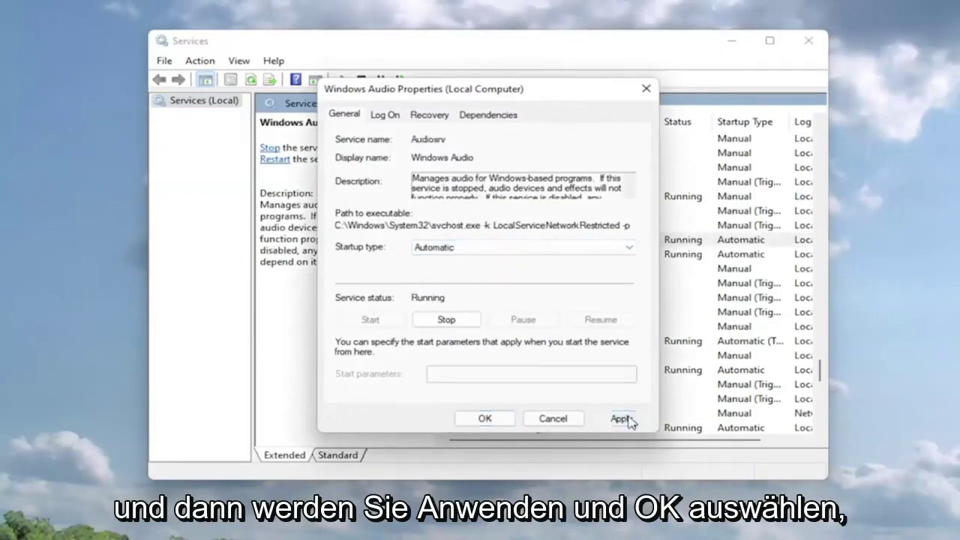
pyautogui.click(484, 418)
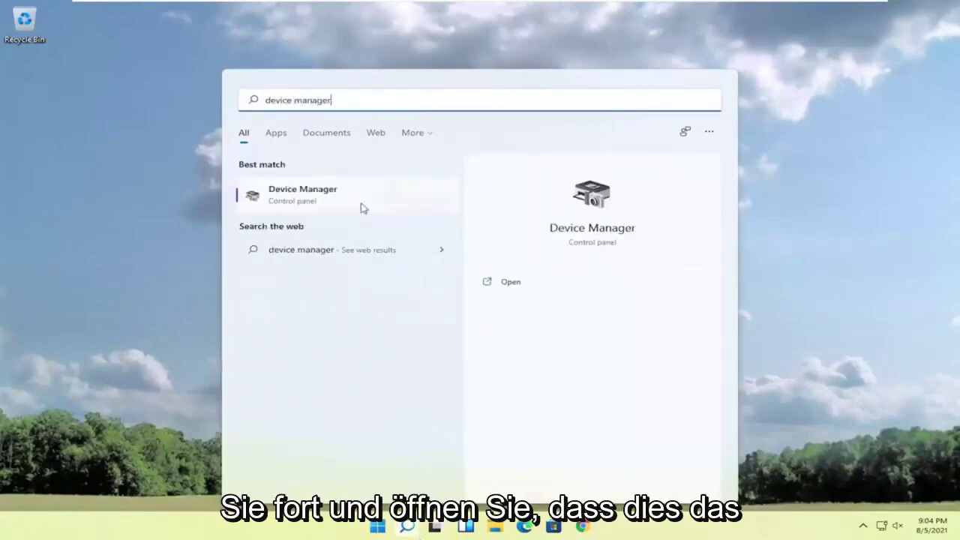
# Step: Open Device Manager from the search results, reposition its window and expand the Audio inputs and outputs category
pyautogui.click(313, 201)
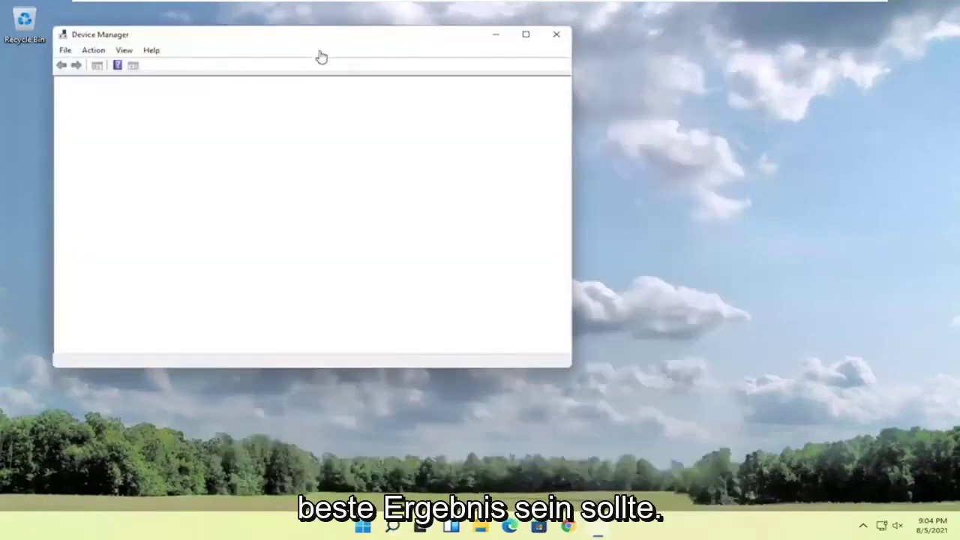
pyautogui.moveTo(318, 39); pyautogui.dragTo(405, 57)
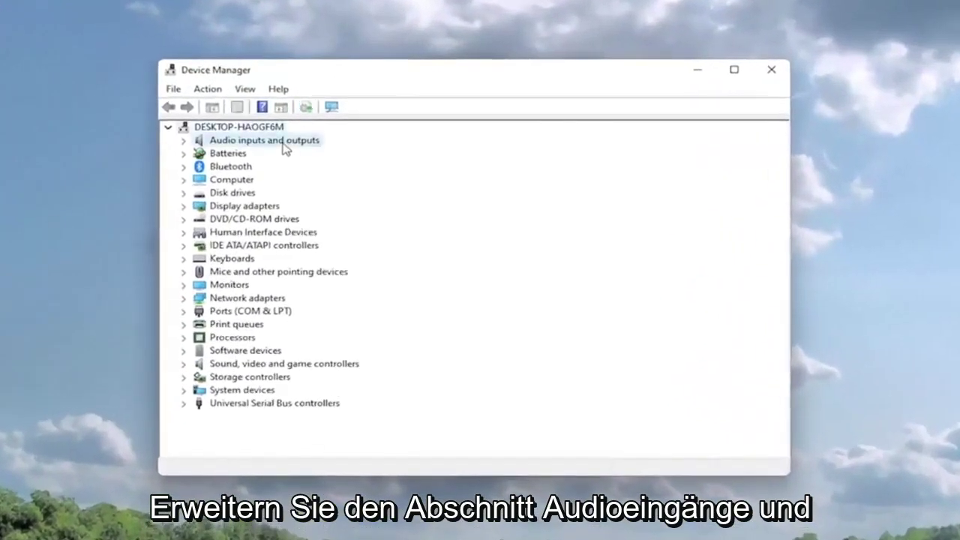
pyautogui.doubleClick(284, 147)
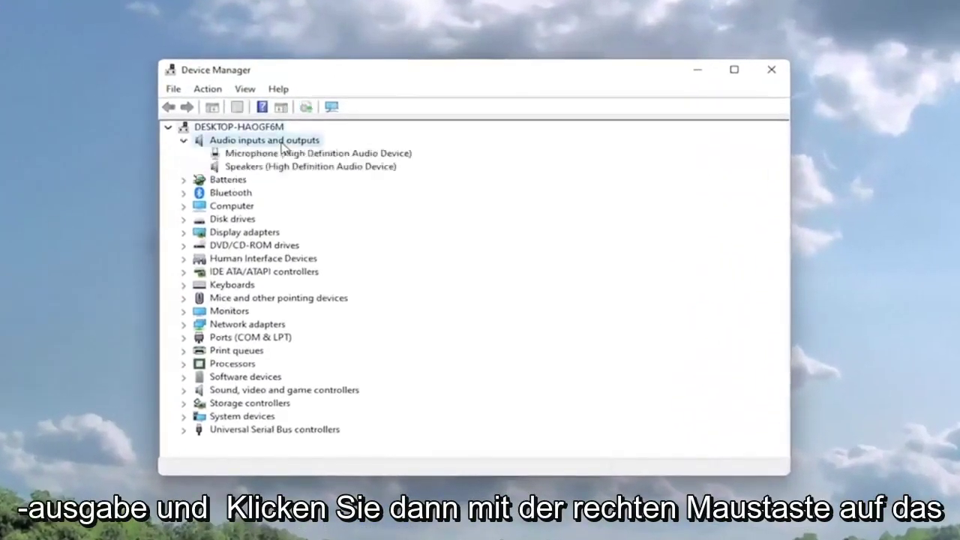
# Step: Open the properties of Speakers (High Definition Audio Device) and show its driver information
pyautogui.click(247, 170)
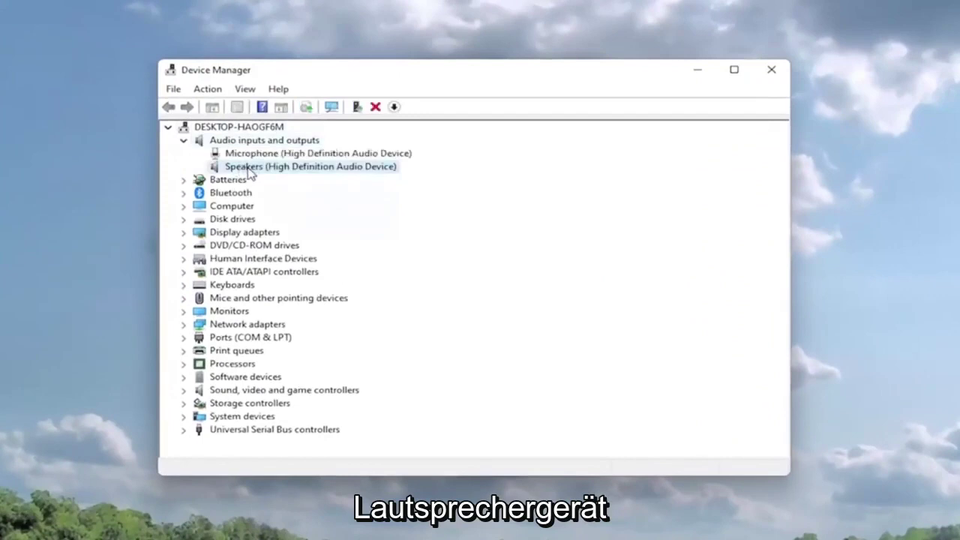
pyautogui.rightClick(249, 171)
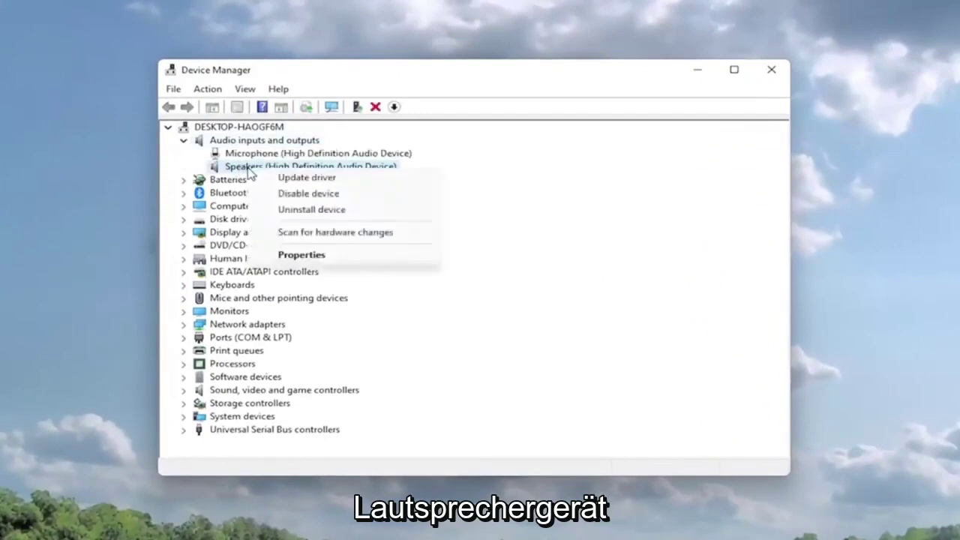
pyautogui.click(321, 256)
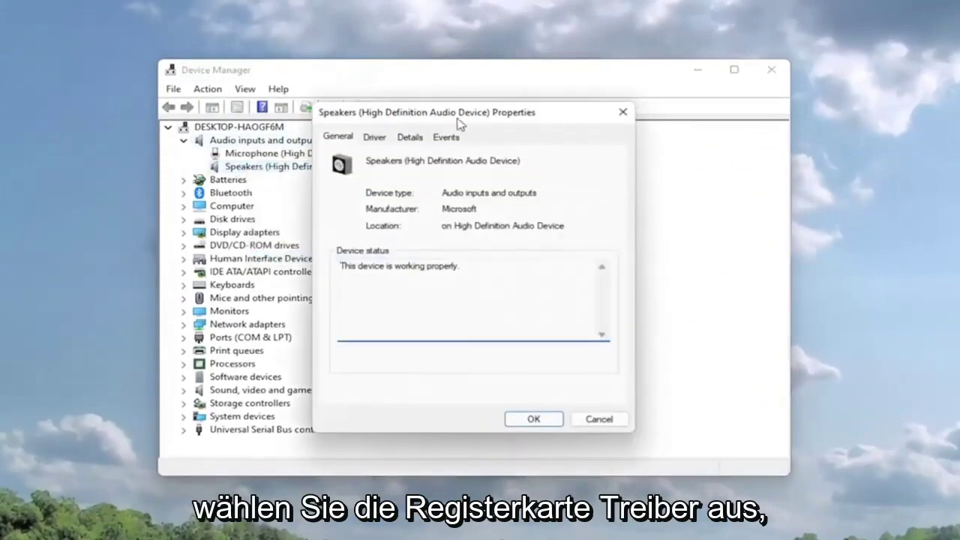
pyautogui.moveTo(459, 124); pyautogui.dragTo(456, 108)
pyautogui.click(378, 123)
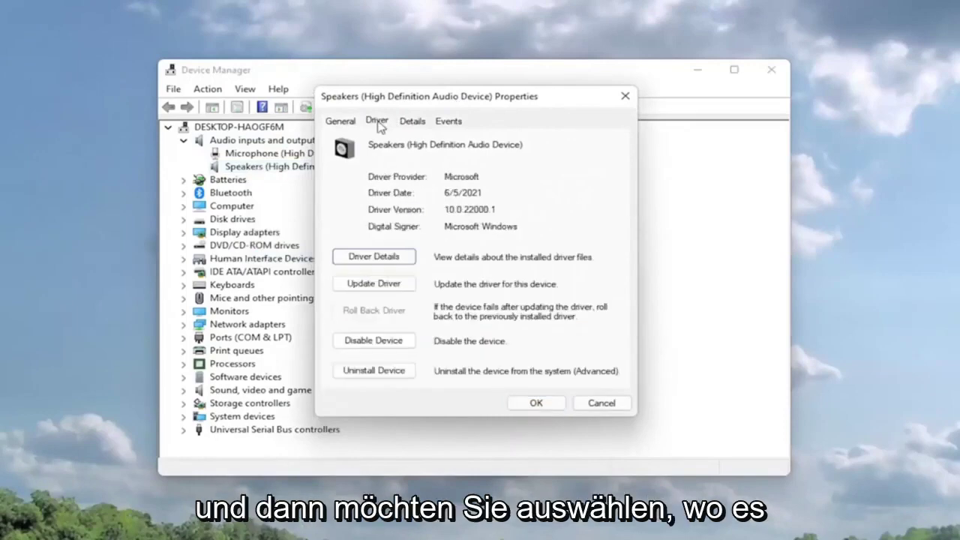
# Step: Start a driver update for the speakers, search automatically for drivers, and return to the choice of search method
pyautogui.click(364, 286)
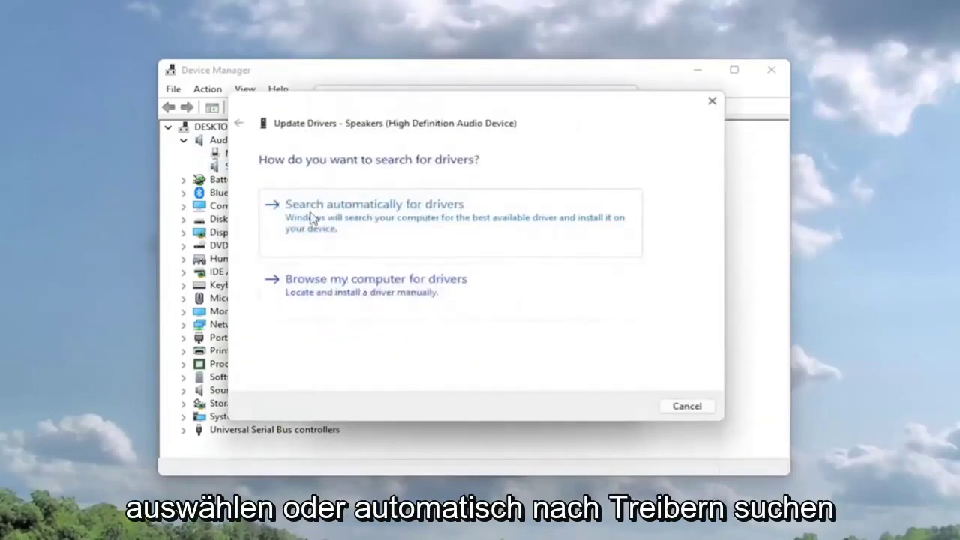
pyautogui.click(434, 229)
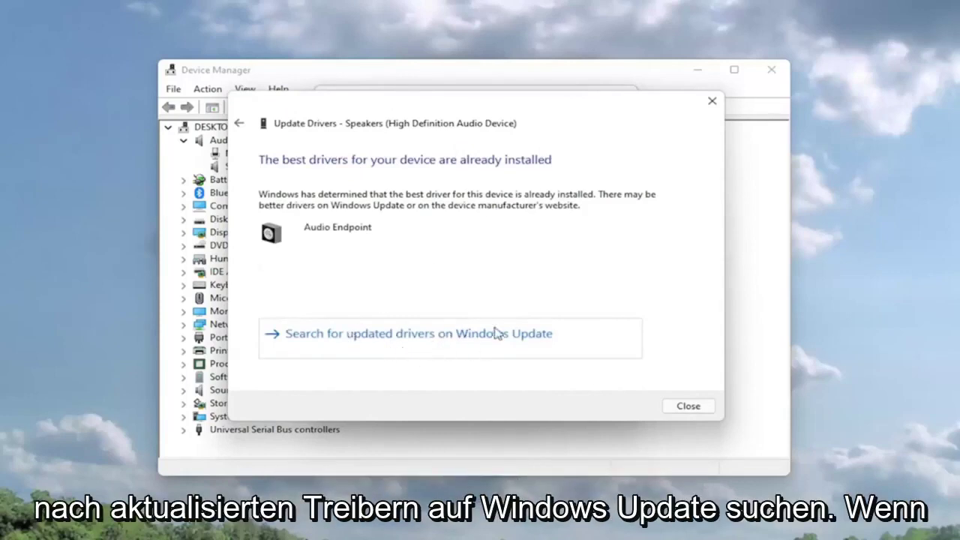
pyautogui.click(240, 124)
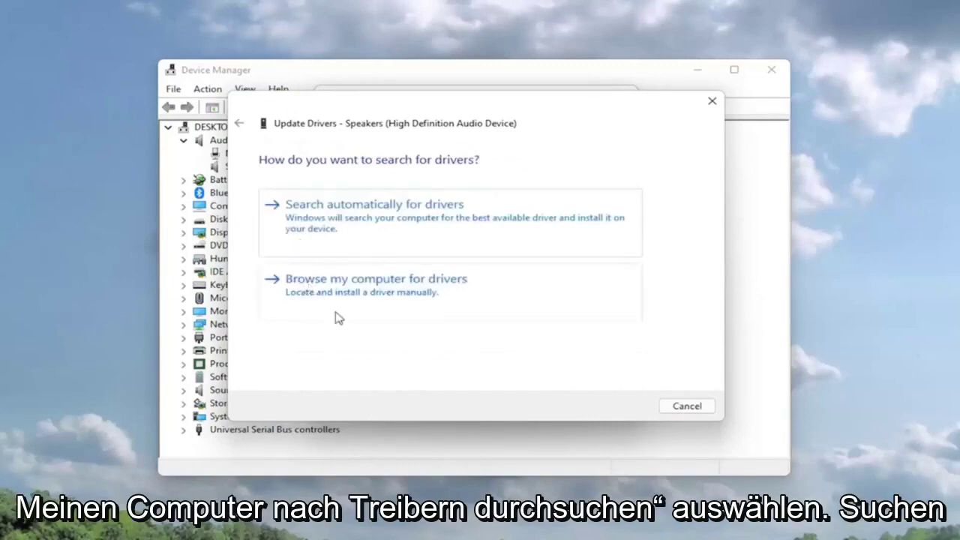
# Step: Install the Audio Endpoint driver manually from the list of available drivers on the computer, and close the update wizard and speaker properties
pyautogui.click(460, 298)
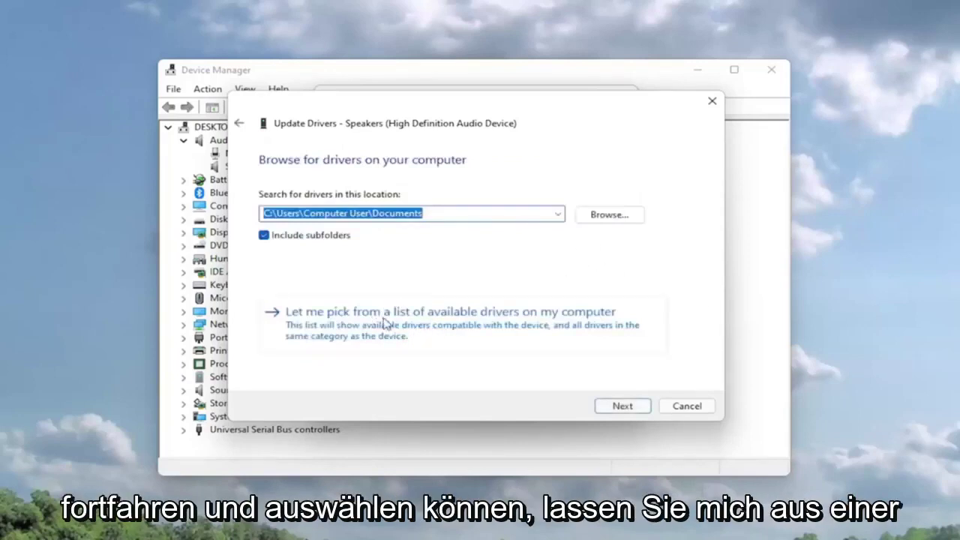
pyautogui.click(465, 308)
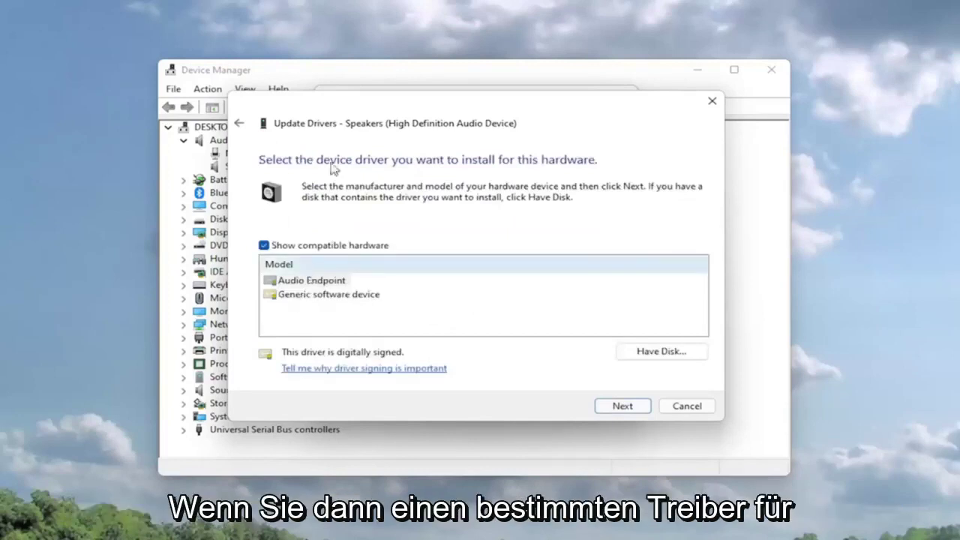
pyautogui.click(312, 283)
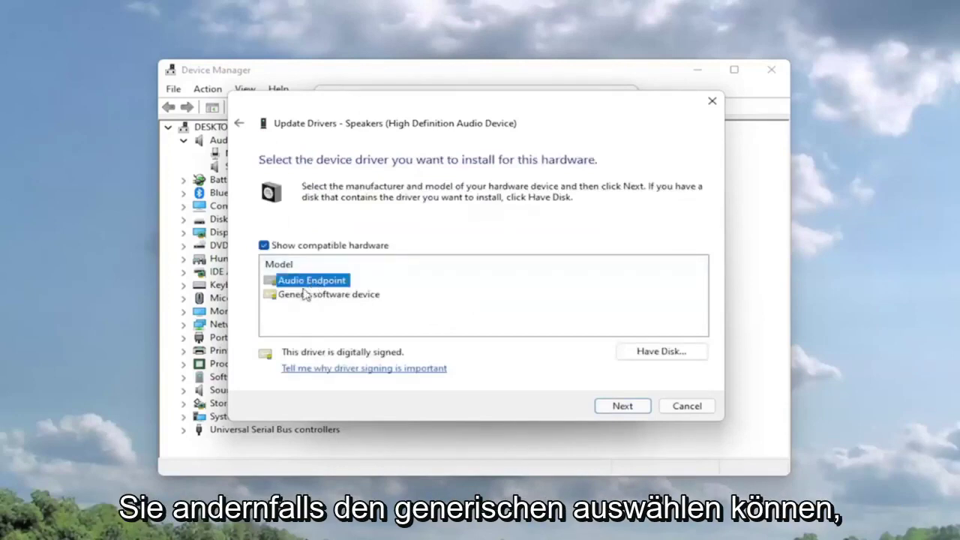
pyautogui.click(305, 295)
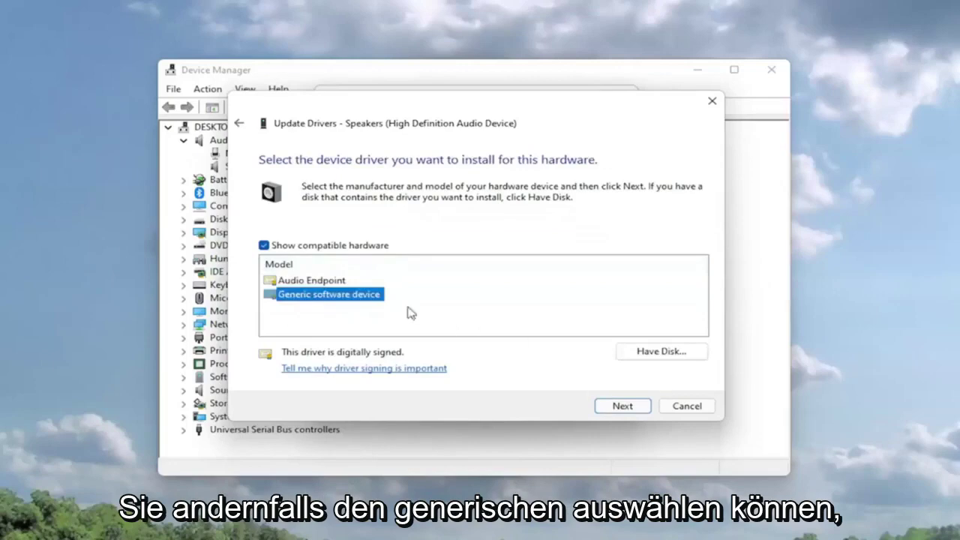
pyautogui.press('Up')
pyautogui.click(600, 406)
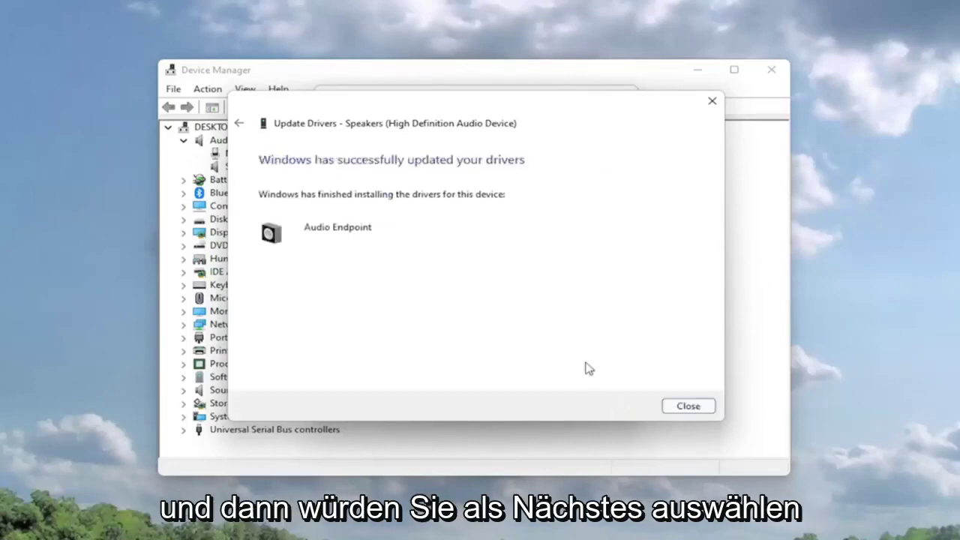
pyautogui.click(690, 410)
pyautogui.click(625, 96)
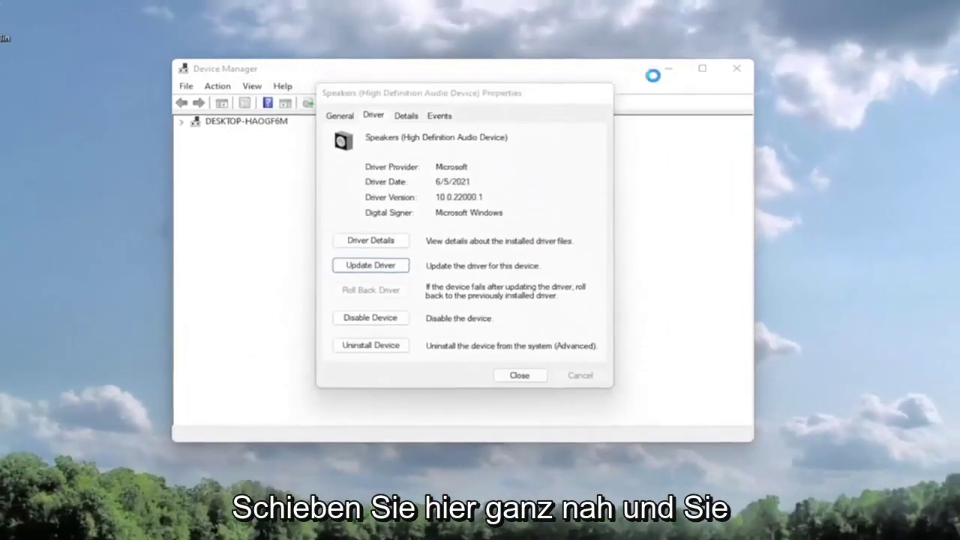